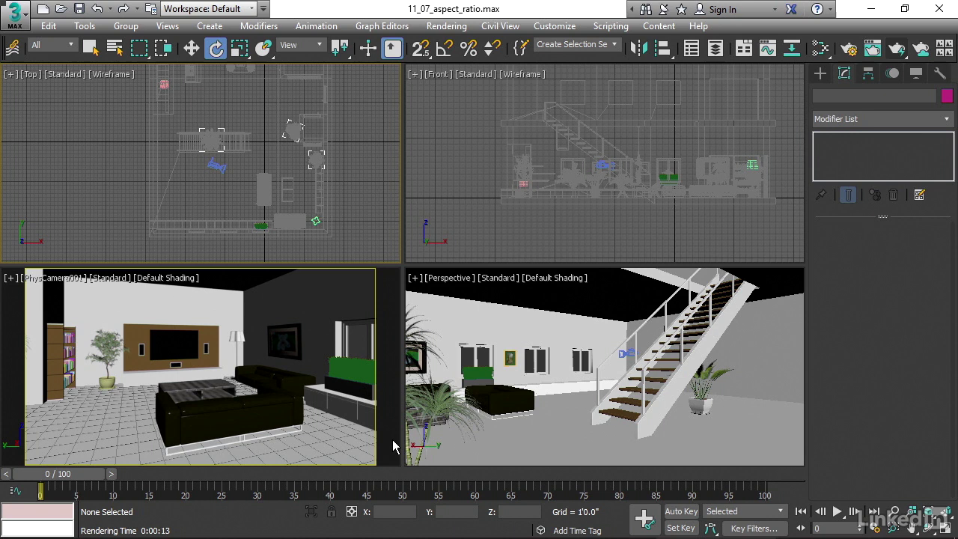
# Open Render Setup, showing Custom 853×480, and move it beside the viewports
pyautogui.click(847, 49)
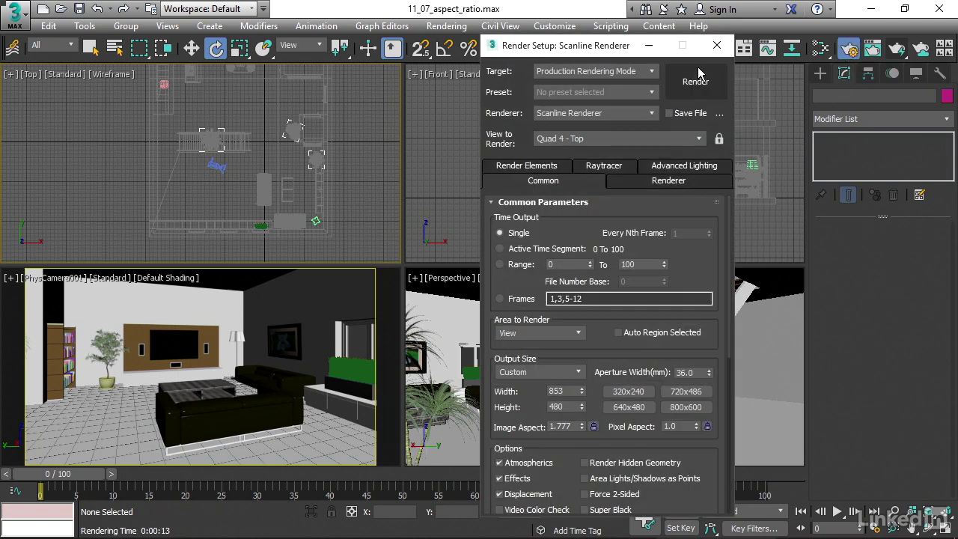
pyautogui.moveTo(626, 56); pyautogui.dragTo(767, 48)
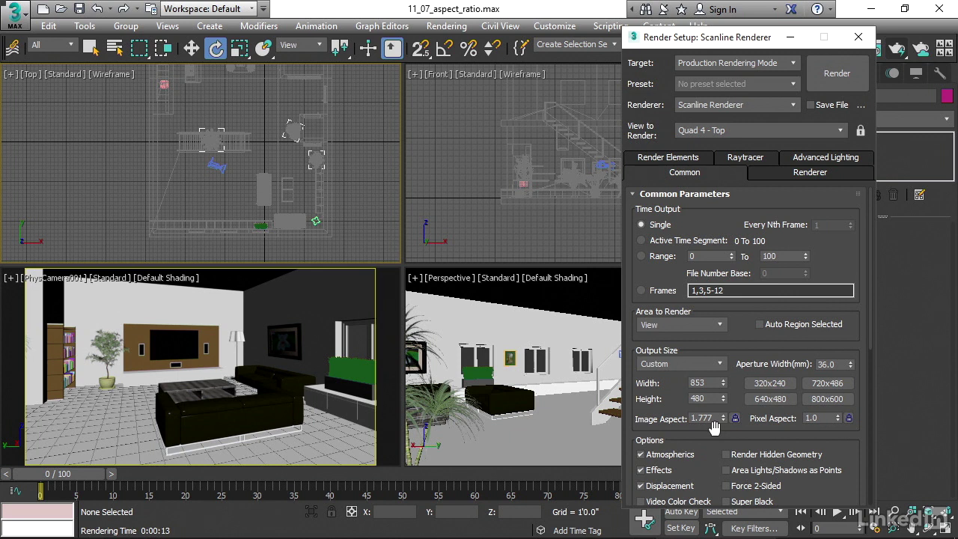
# Apply the 640x480 output size preset for a 1.333 image aspect
pyautogui.click(786, 401)
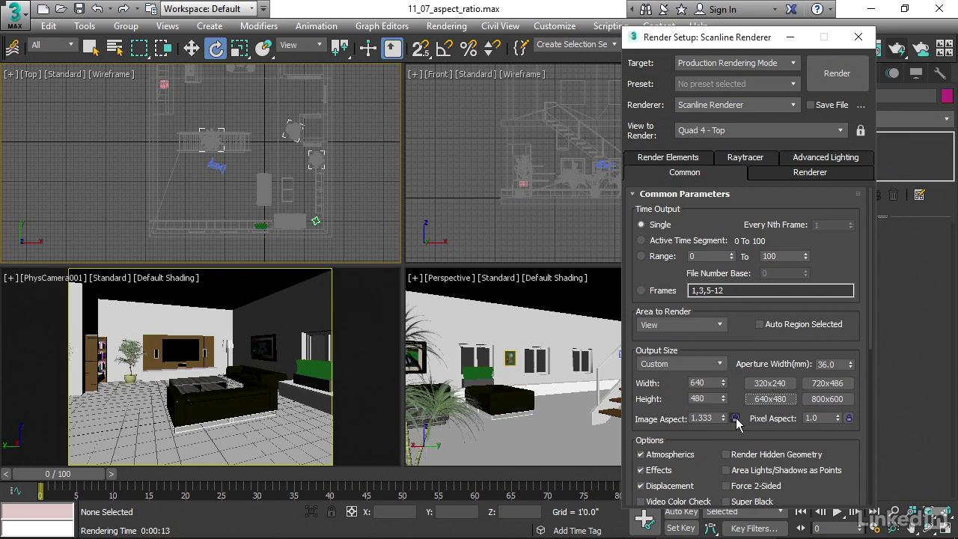
pyautogui.click(736, 418)
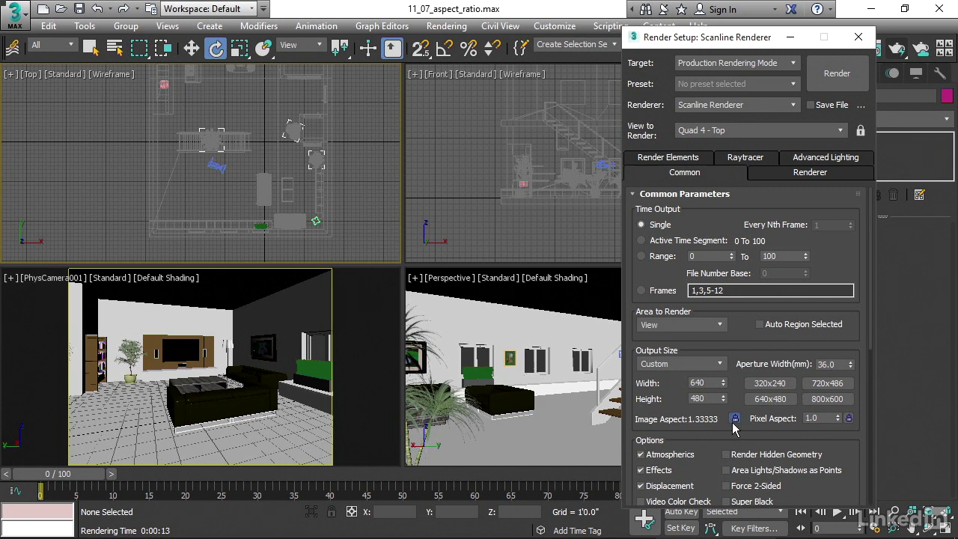
pyautogui.click(734, 419)
pyautogui.click(735, 419)
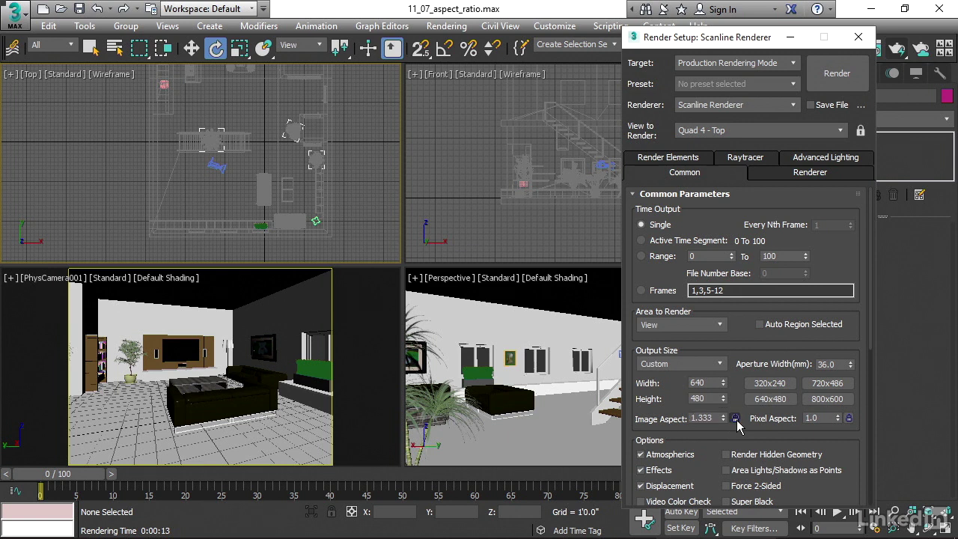
pyautogui.doubleClick(711, 382)
pyautogui.write('7')
pyautogui.write('20')
pyautogui.press('Return')
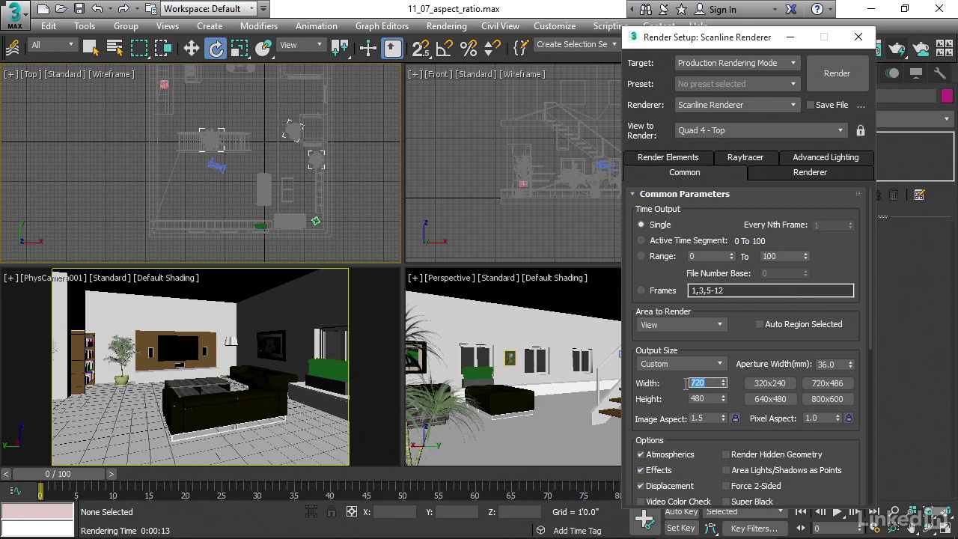
pyautogui.write('640')
pyautogui.press('Return')
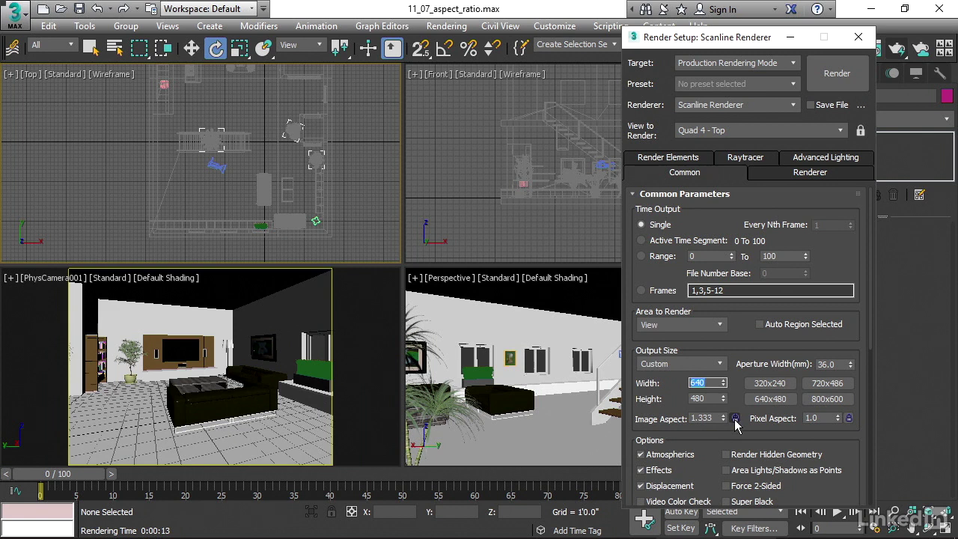
# Lock the 1.333 image aspect and set width to 720 so height becomes 540
pyautogui.click(735, 418)
pyautogui.doubleClick(708, 383)
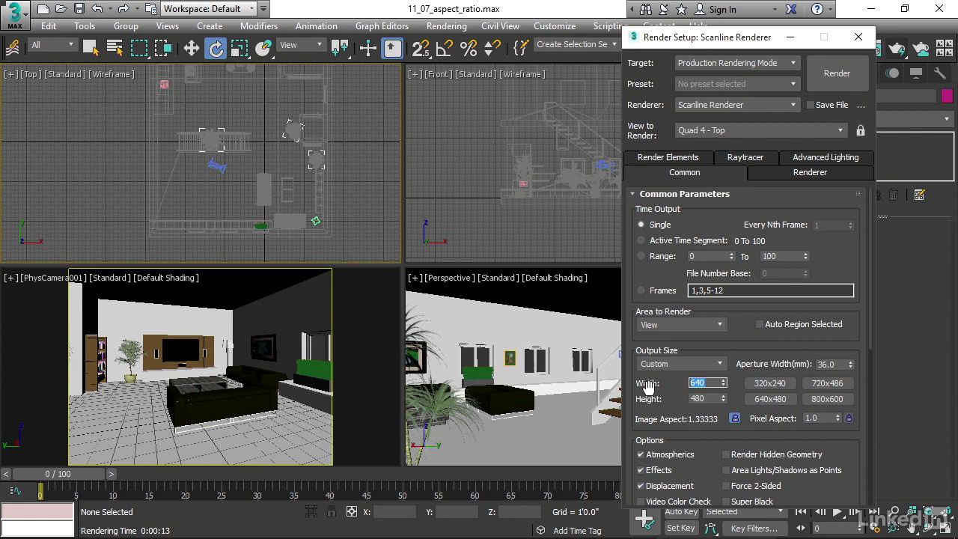
pyautogui.write('720')
pyautogui.press('Return')
# Unlock the image aspect and set the output to width 853, height 480 (1.777 aspect)
pyautogui.click(734, 419)
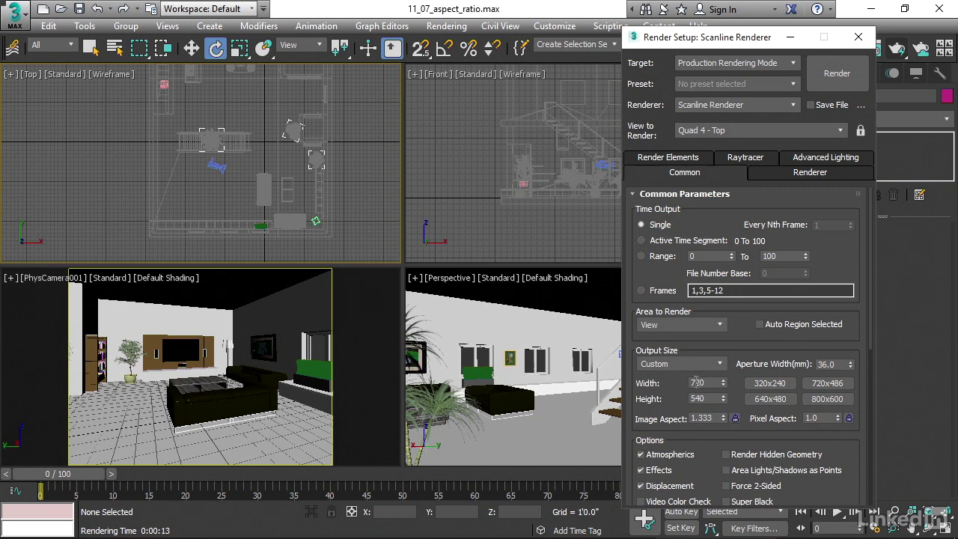
pyautogui.doubleClick(707, 383)
pyautogui.write('854')
pyautogui.write('3')
pyautogui.press('BackSpace')
pyautogui.press('BackSpace')
pyautogui.write('3')
pyautogui.press('Tab')
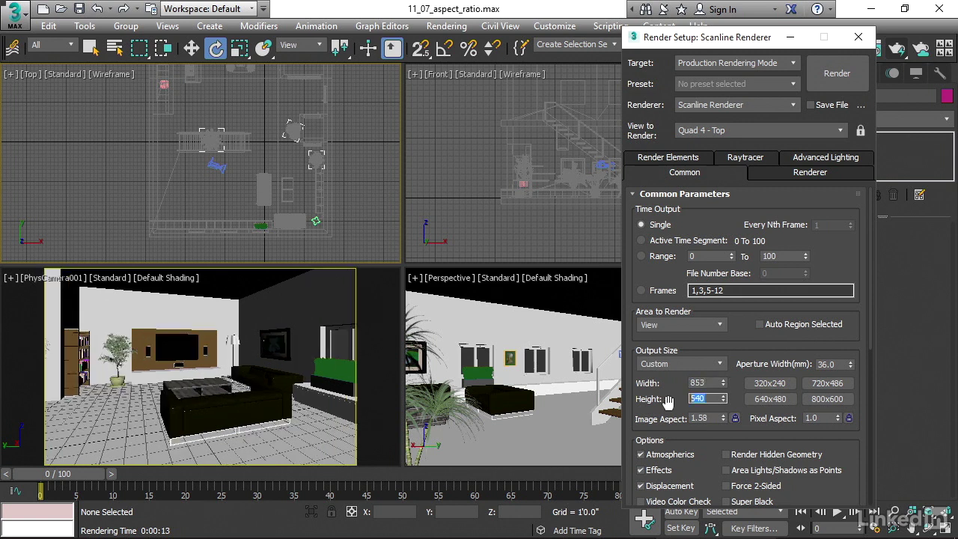
pyautogui.write('7')
pyautogui.press('BackSpace')
pyautogui.write('480')
pyautogui.press('Return')
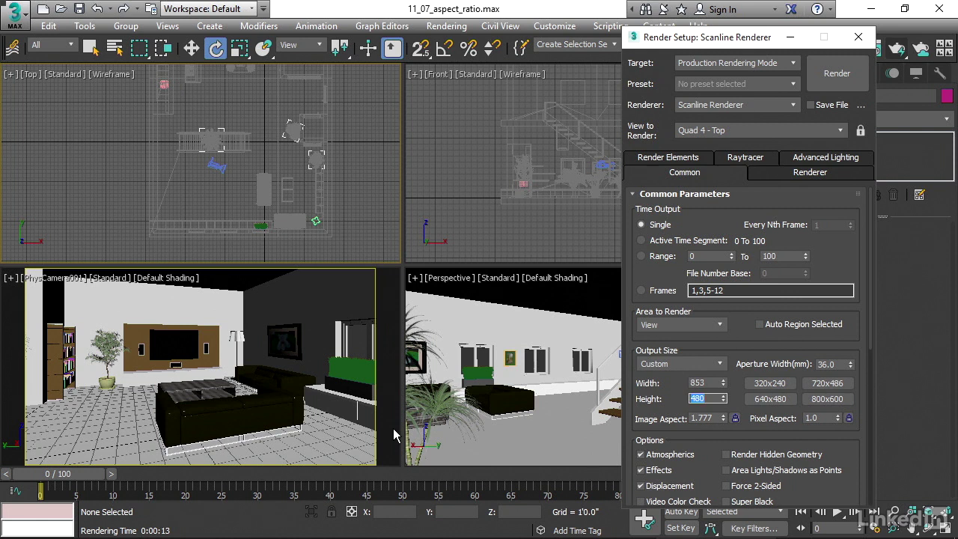
# Lock the 1.777 aspect and switch to the HDTV (video) format at 1280×720
pyautogui.click(735, 418)
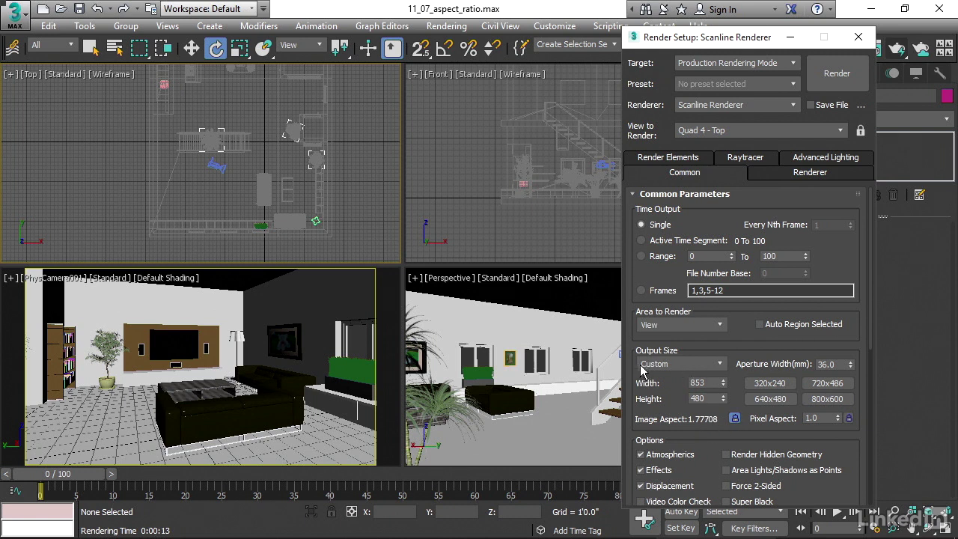
pyautogui.click(721, 364)
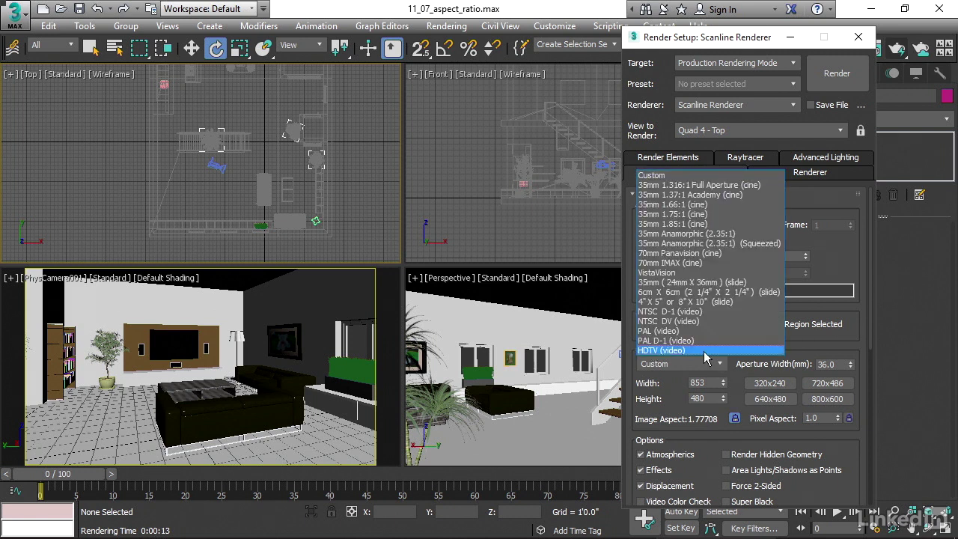
pyautogui.click(705, 352)
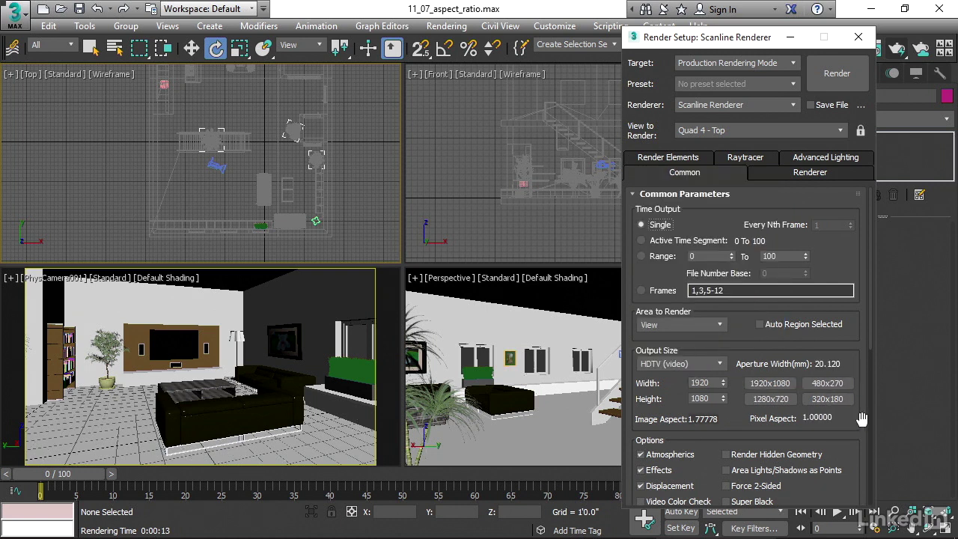
pyautogui.click(776, 402)
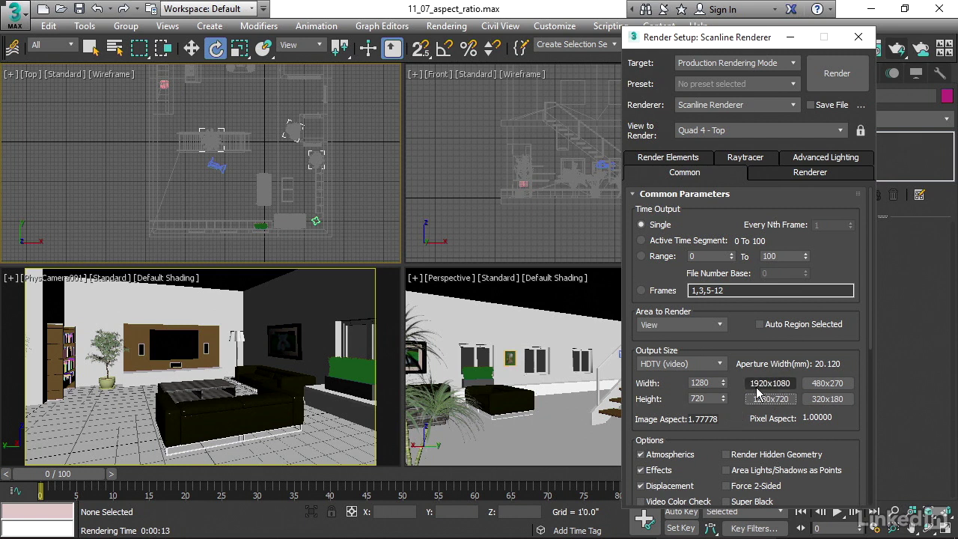
# Set the output format back to Custom 853×480 and close Render Setup
pyautogui.click(719, 364)
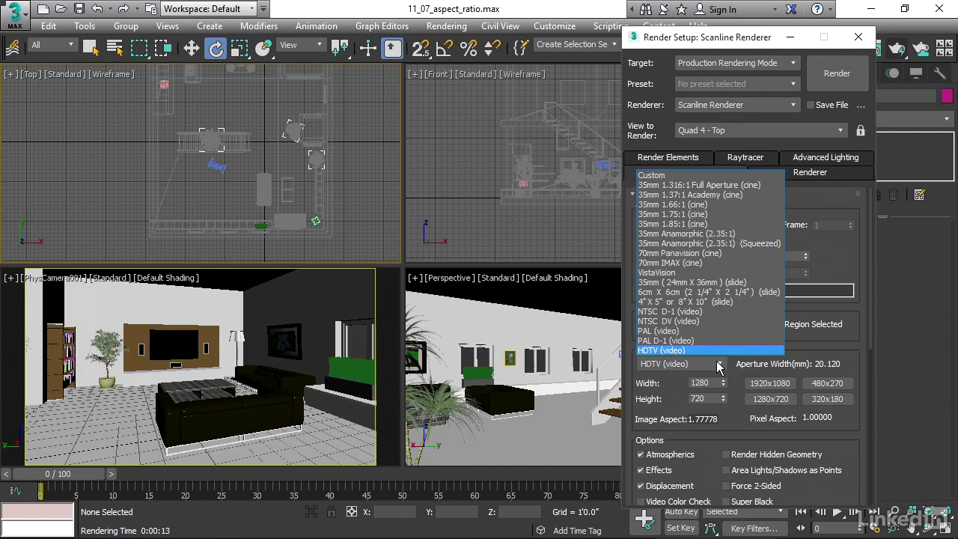
pyautogui.click(670, 175)
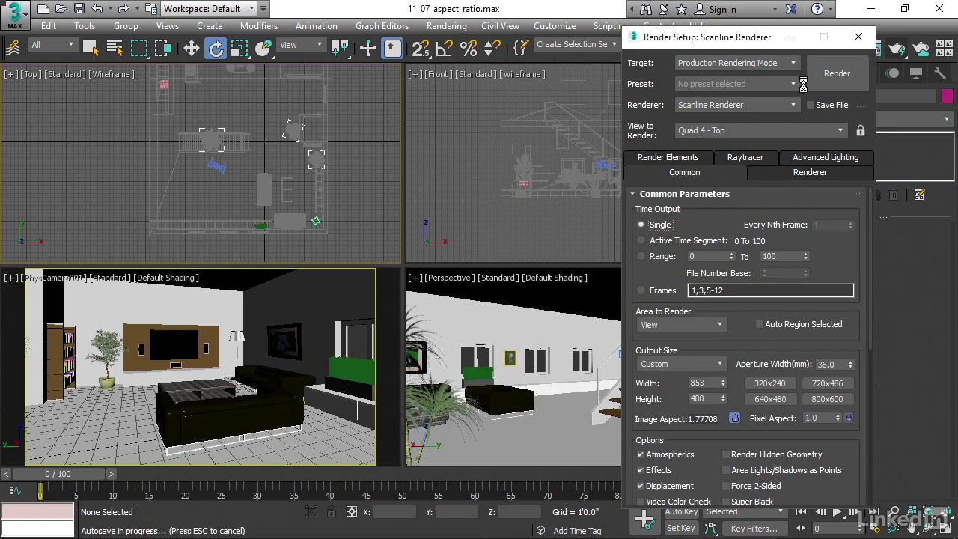
pyautogui.click(859, 38)
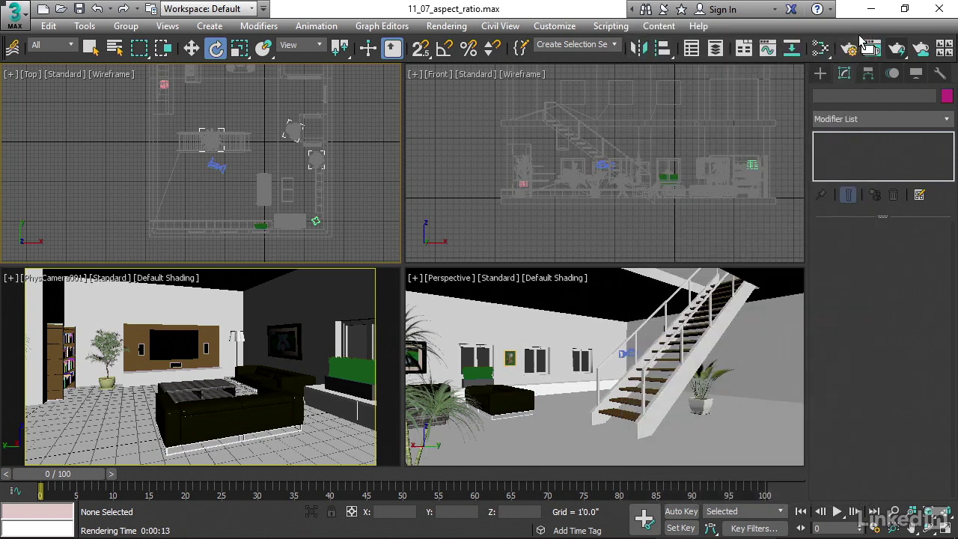